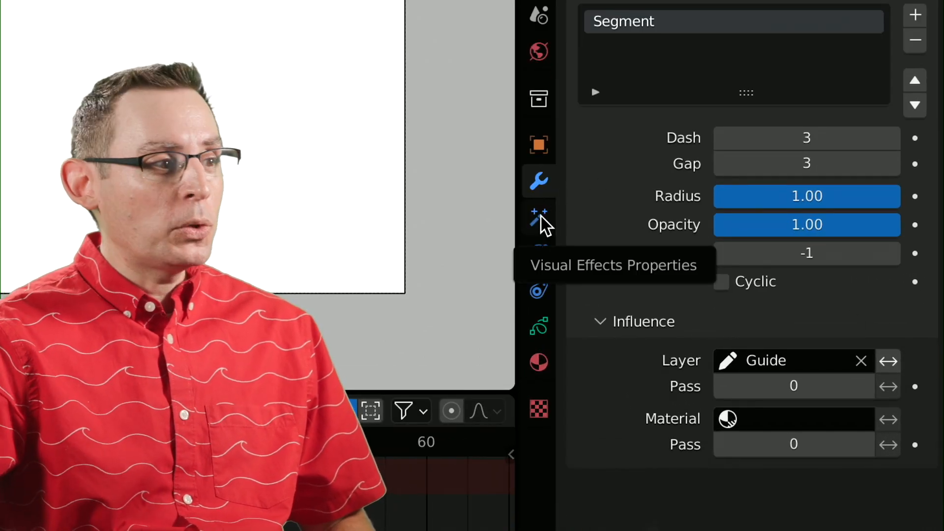
Step: Add a Blur visual effect to the Stroke object
left_click(541, 217)
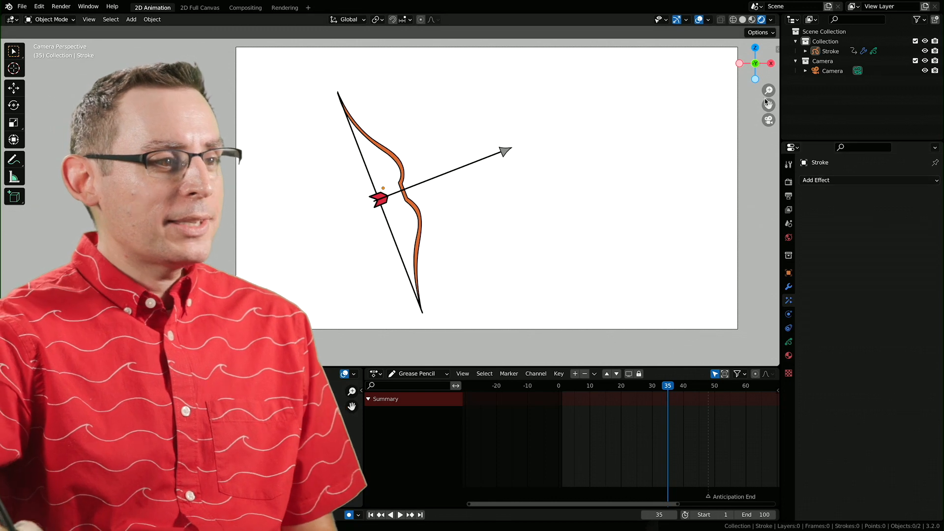
left_click(868, 182)
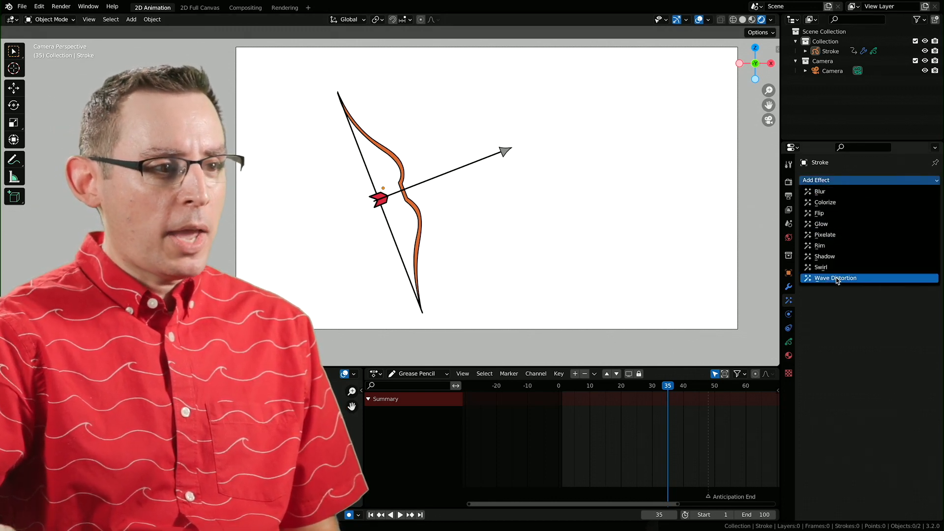
left_click(834, 191)
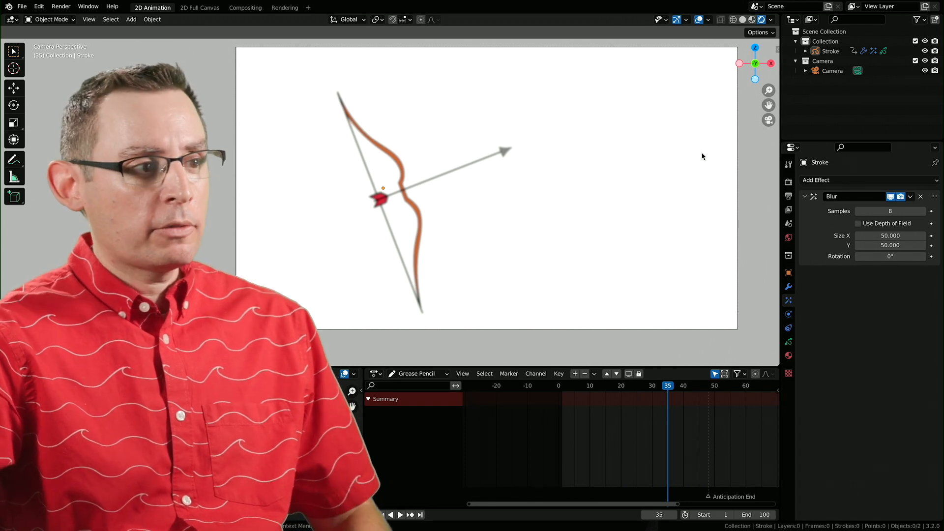
Step: Compare the drawing in Edit Mode with its blurred look in Object Mode, and examine the blur size setting
left_click(54, 19)
left_click(55, 38)
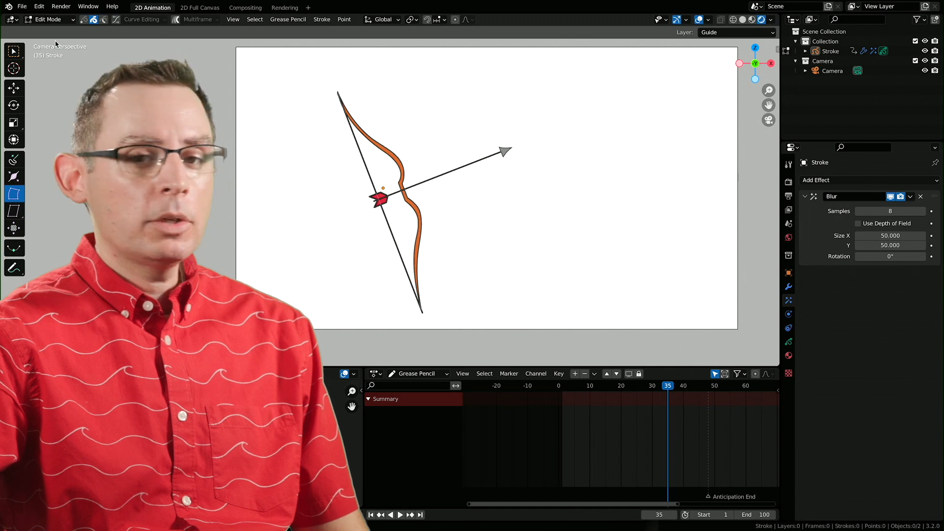
left_click(57, 21)
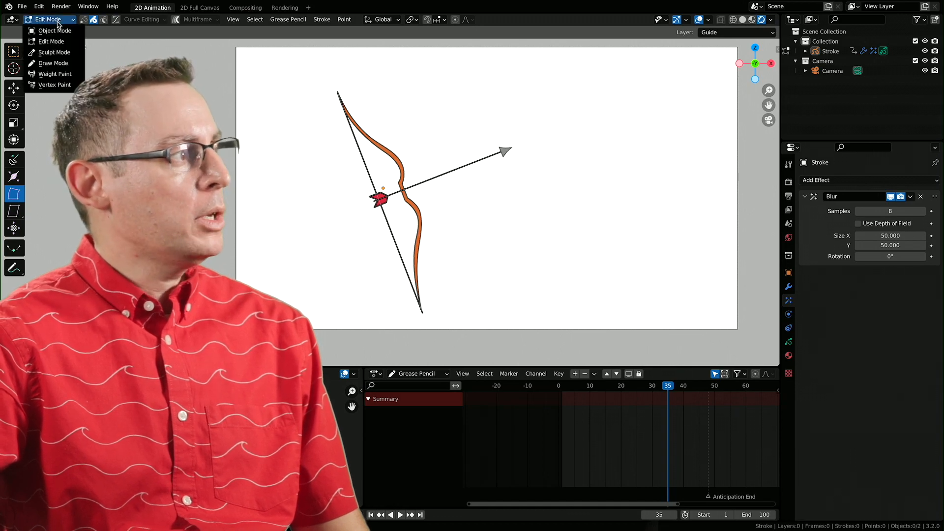
left_click(55, 30)
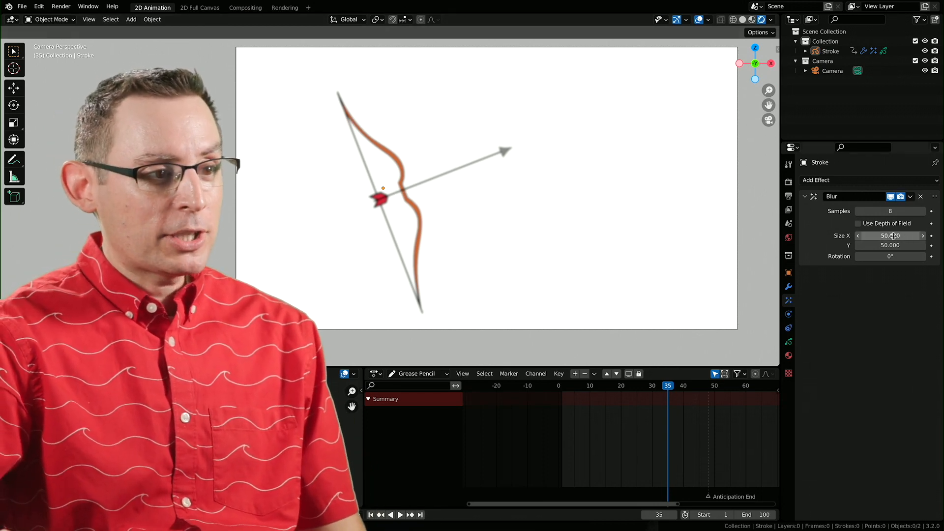
mouse_move(892, 237)
left_mouse_down()
mouse_move(912, 238)
mouse_move(891, 235)
left_mouse_up()
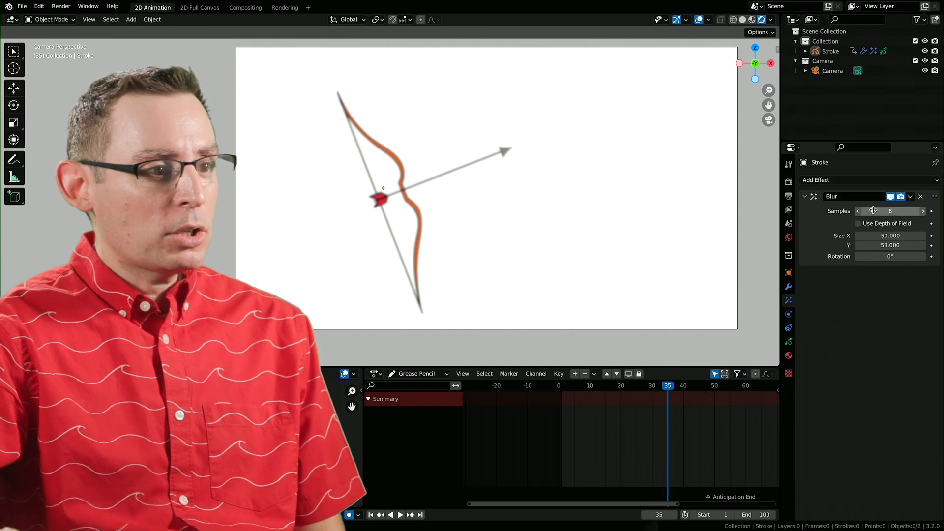
Step: Replace the Blur effect on the Stroke object with a Shadow effect
left_click(922, 197)
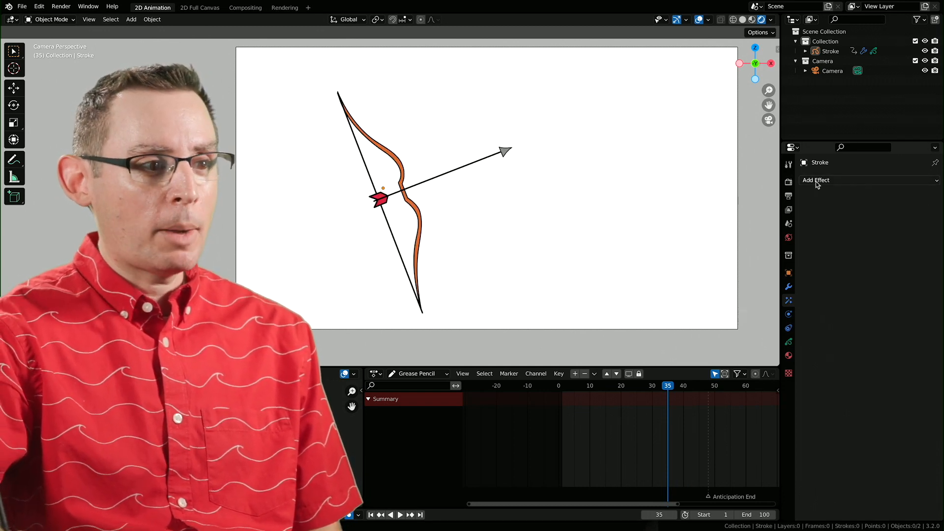
left_click(859, 182)
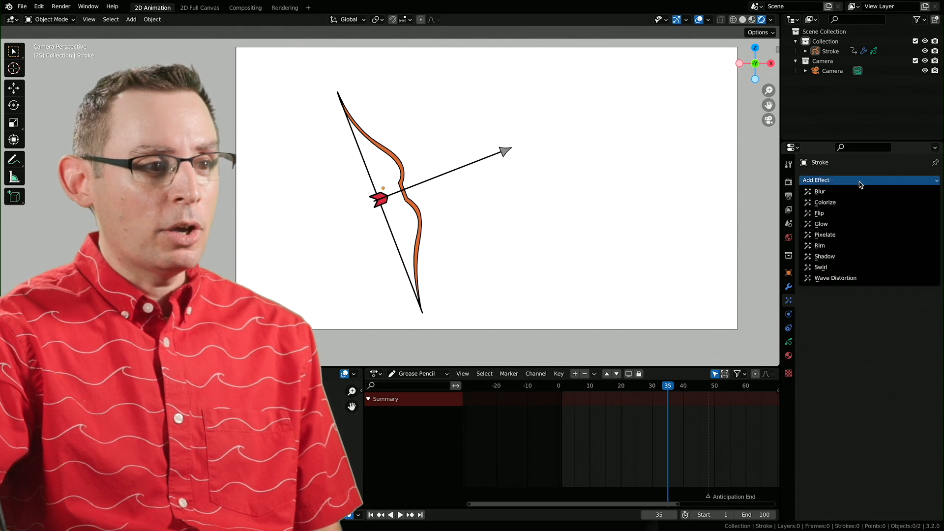
left_click(832, 256)
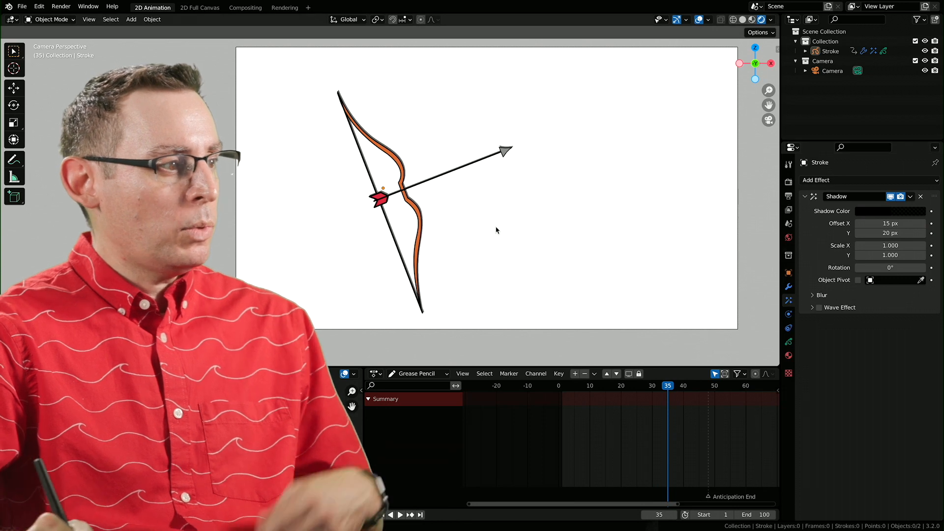
Step: Inspect the shadow around the arrow's fletching and bow up close, and move the timeline to frame 46
middle_click_drag(446, 190, 481, 200, "shift")
scroll(586, 213, "up", 6)
middle_click_drag(639, 220, 557, 185, "shift")
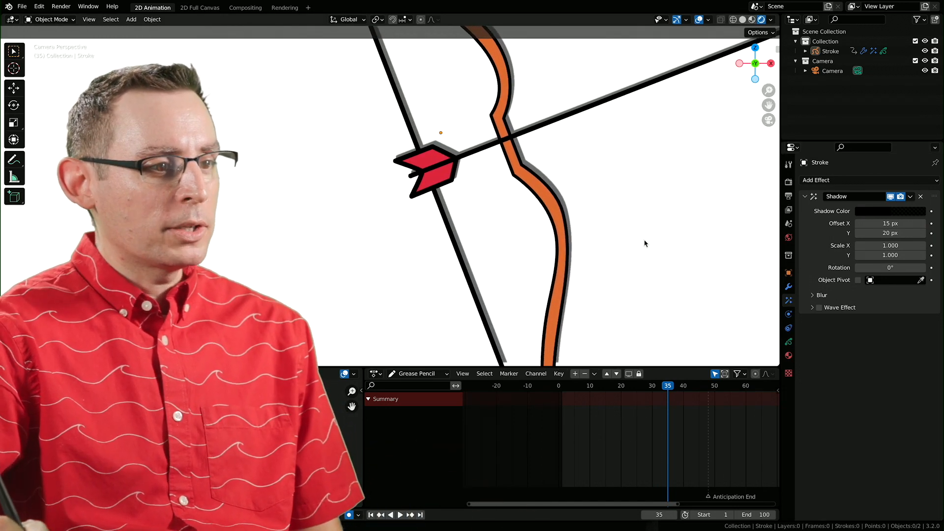
left_click_drag(666, 387, 703, 390)
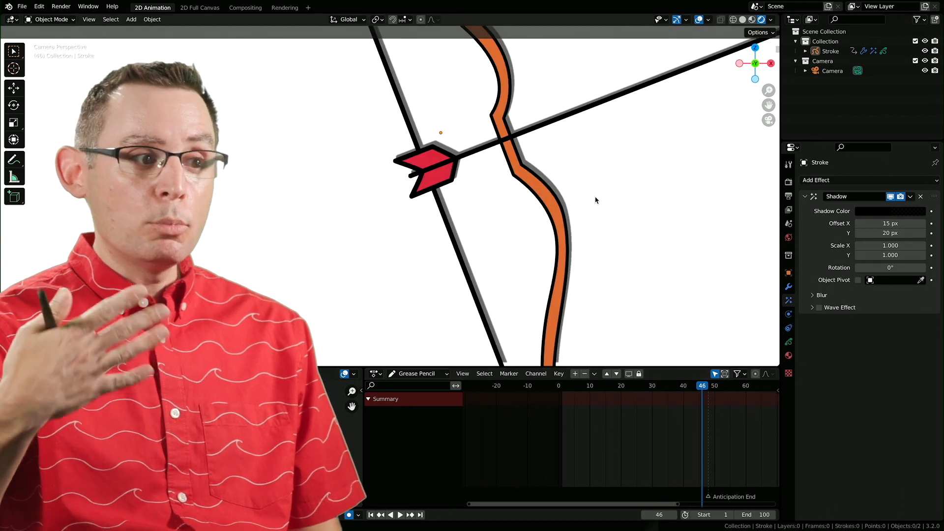
Step: Set the shadow's offset to 409 px on X and -376 px on Y
left_click(890, 224)
type("99")
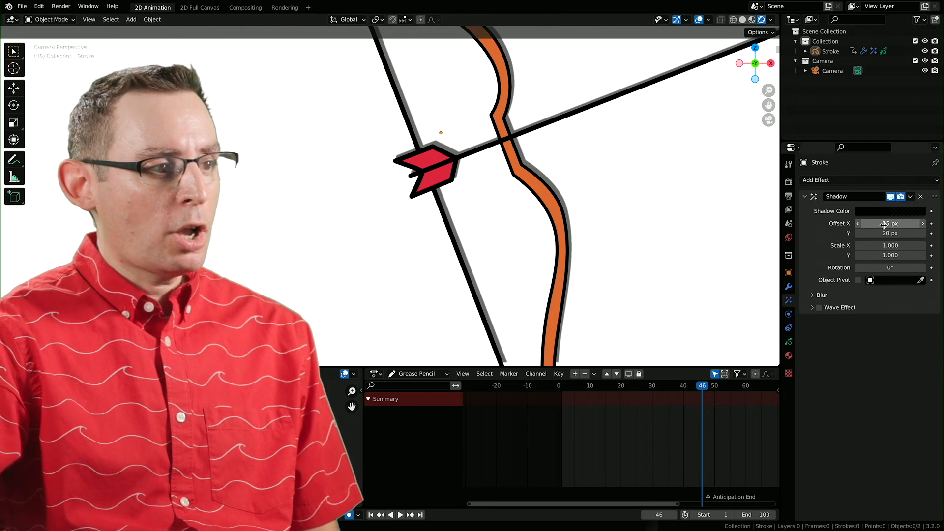
key("Return")
left_click_drag(911, 230, 859, 232)
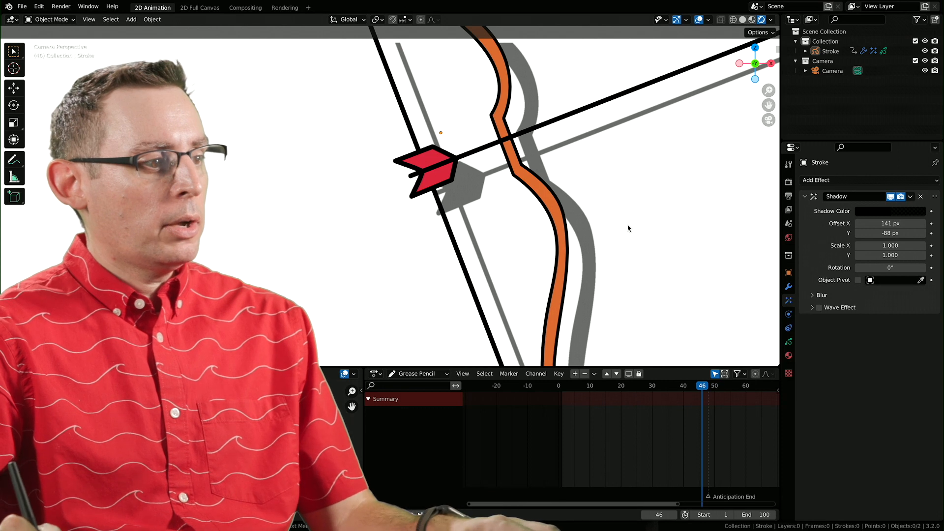
scroll(592, 238, "down", 3)
scroll(593, 239, "down", 2)
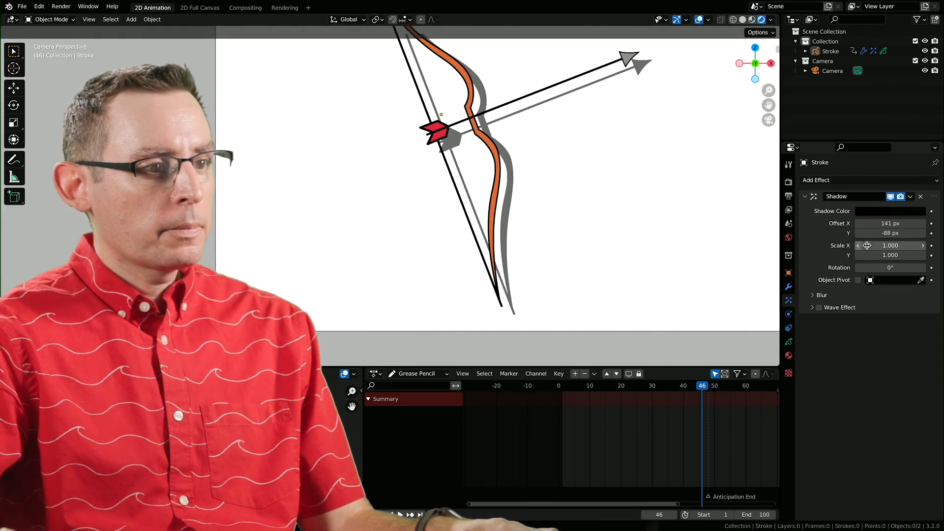
left_click_drag(885, 233, 850, 228)
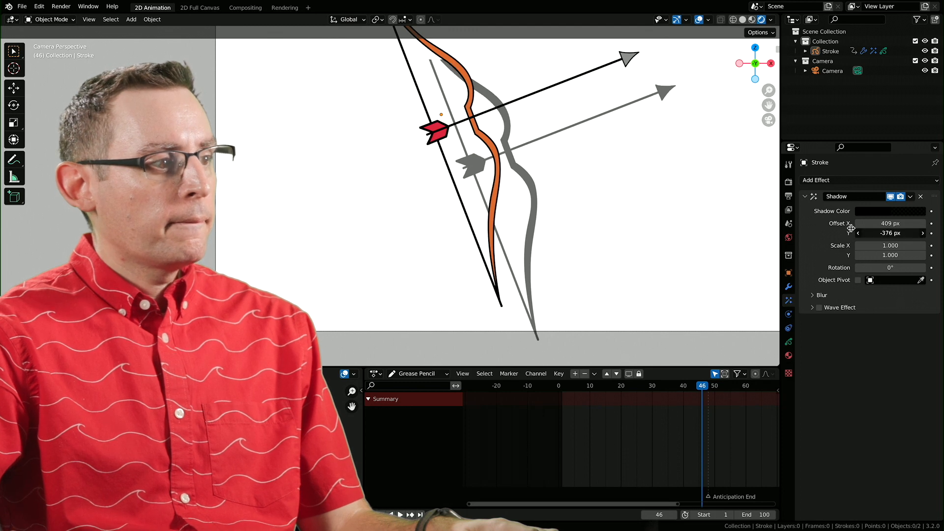
scroll(612, 228, "down", 1)
scroll(628, 217, "up", 1)
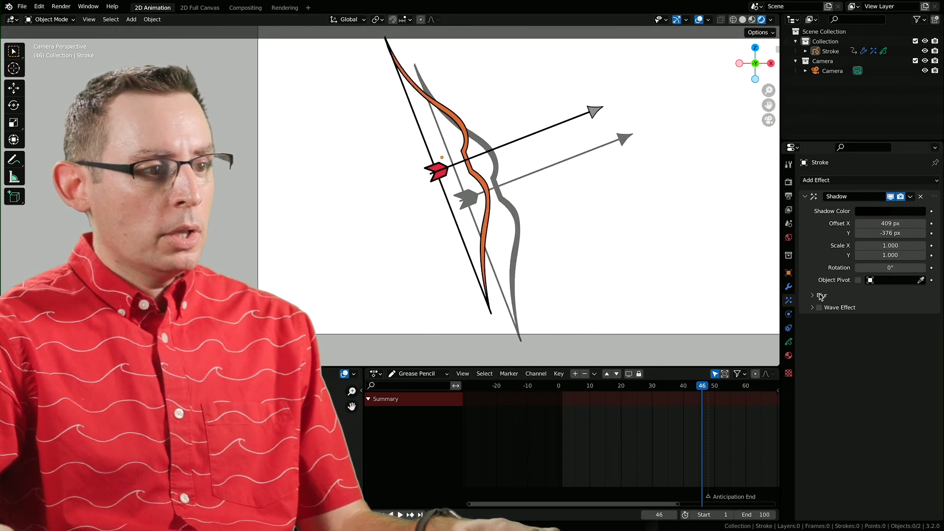
Step: Set the shadow's blur to 15 px on X and Y with 8 samples
left_click(821, 295)
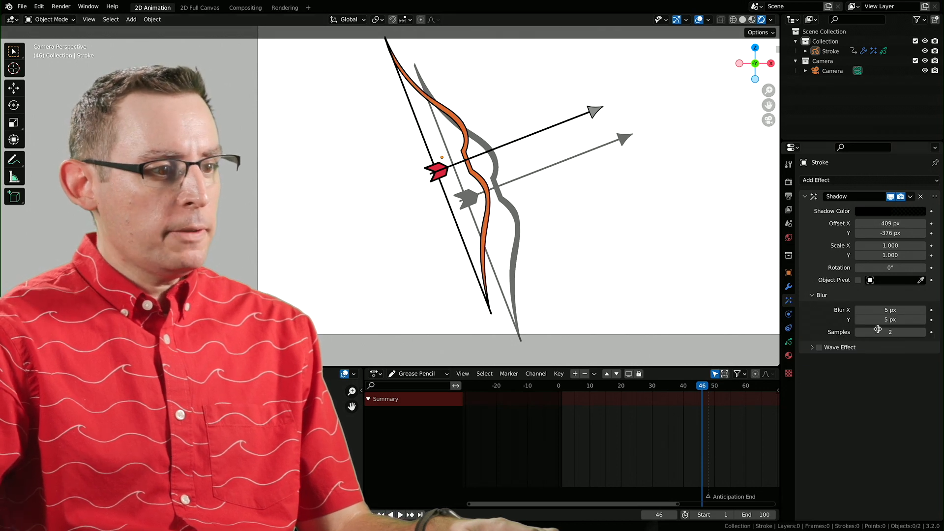
left_click(897, 307)
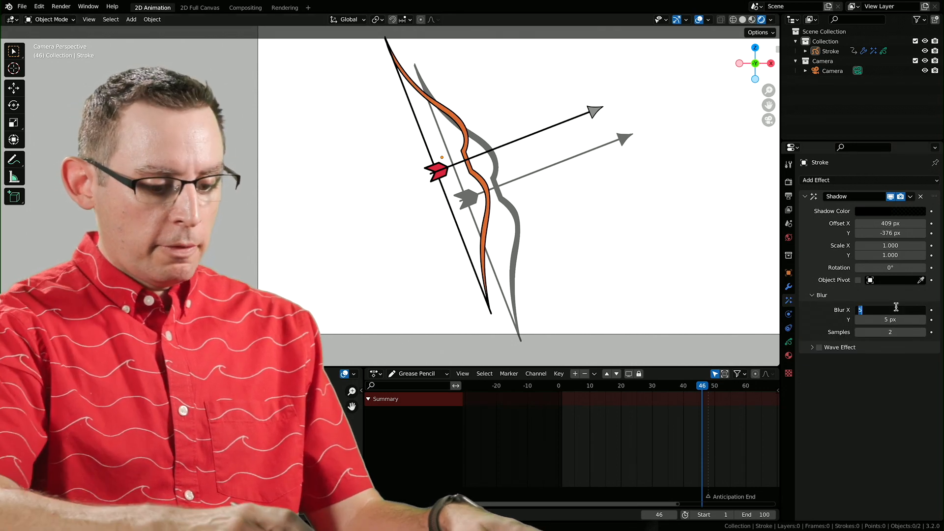
type("15")
key("Return")
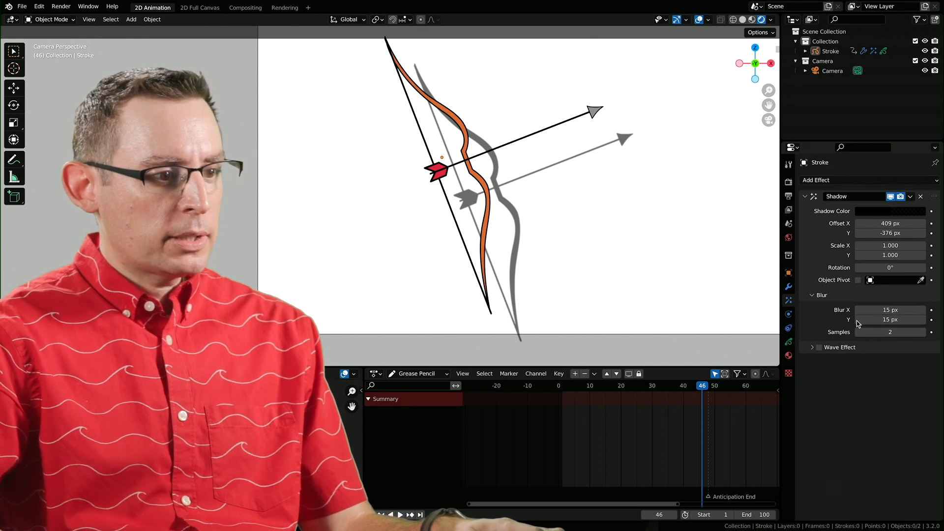
left_click(895, 329)
type("8")
key("Return")
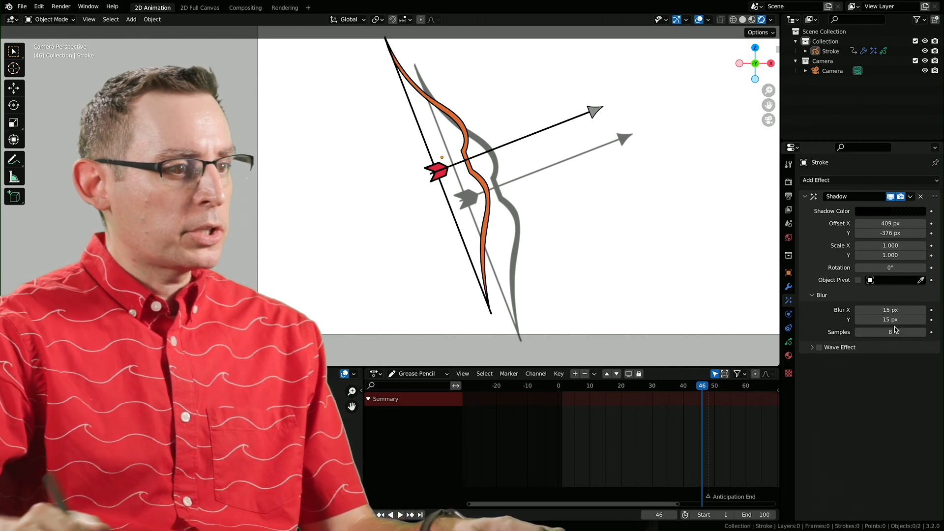
Step: Increase the shadow's blur to 30 px on both X and Y
scroll(548, 209, "up", 4)
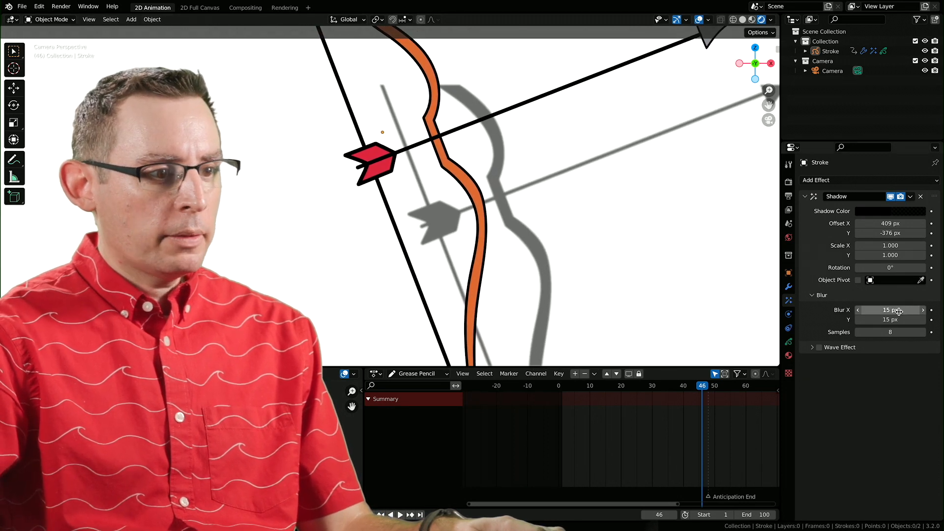
left_click(899, 312)
type("30")
key("Tab")
type("30")
key("Return")
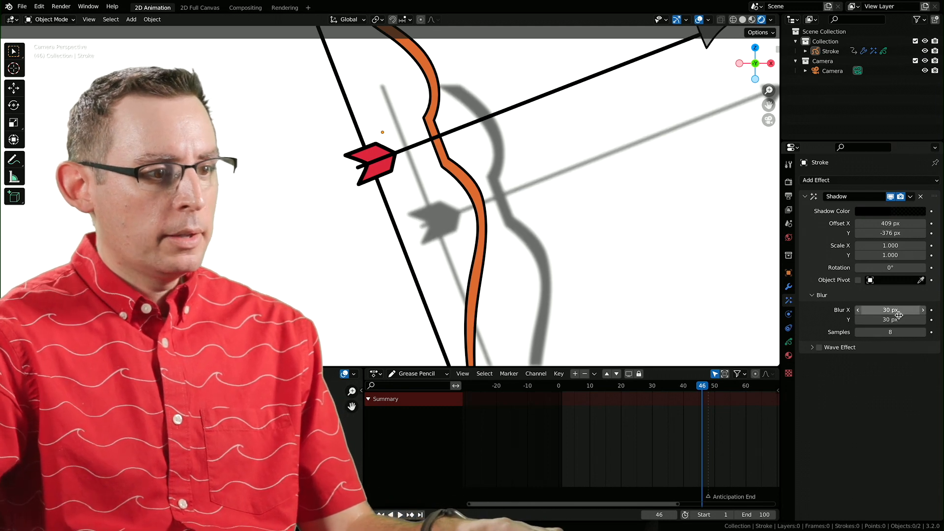
Step: Play the animation from near its beginning to check how the shadow follows the bow and arrow
scroll(542, 183, "down", 6)
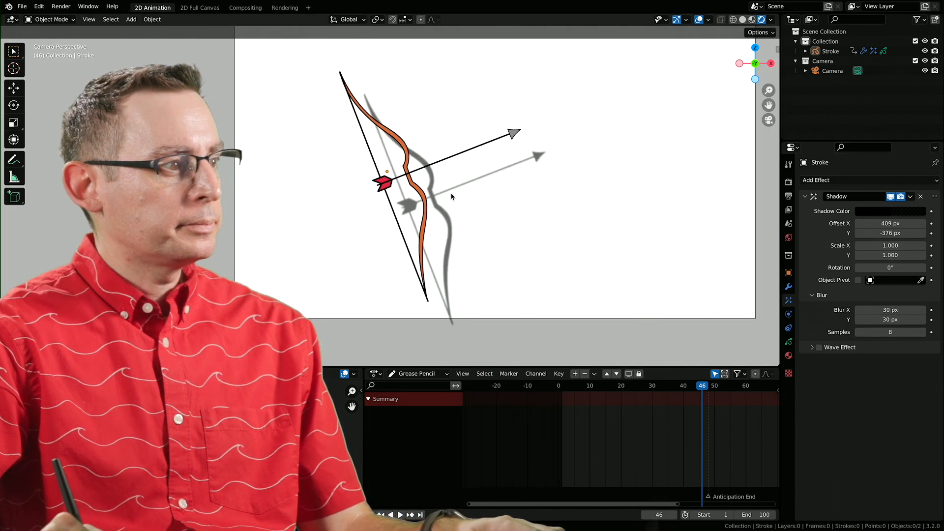
scroll(494, 200, "up", 1)
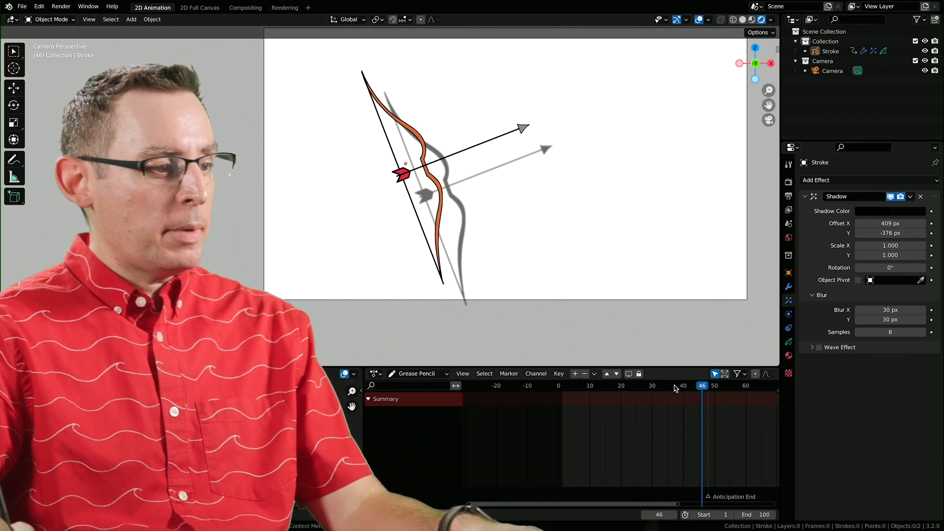
left_click_drag(674, 385, 578, 390)
key("space")
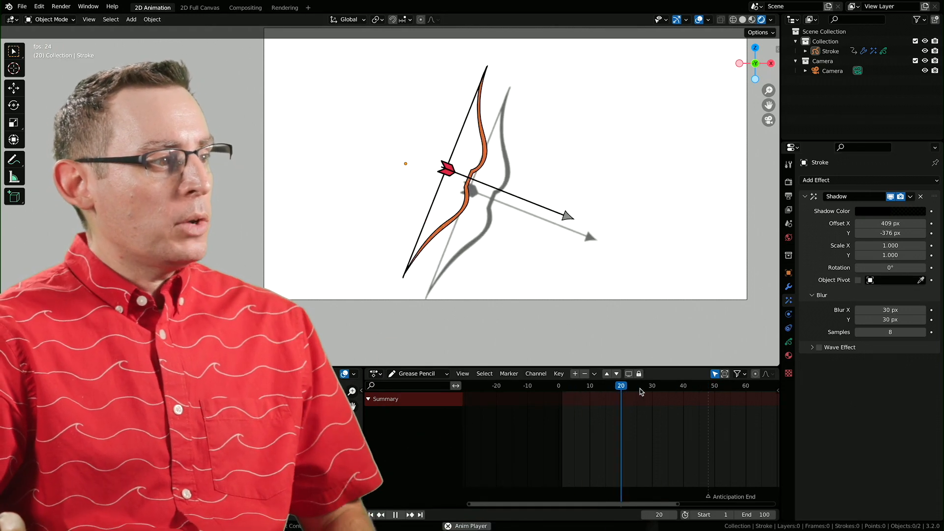